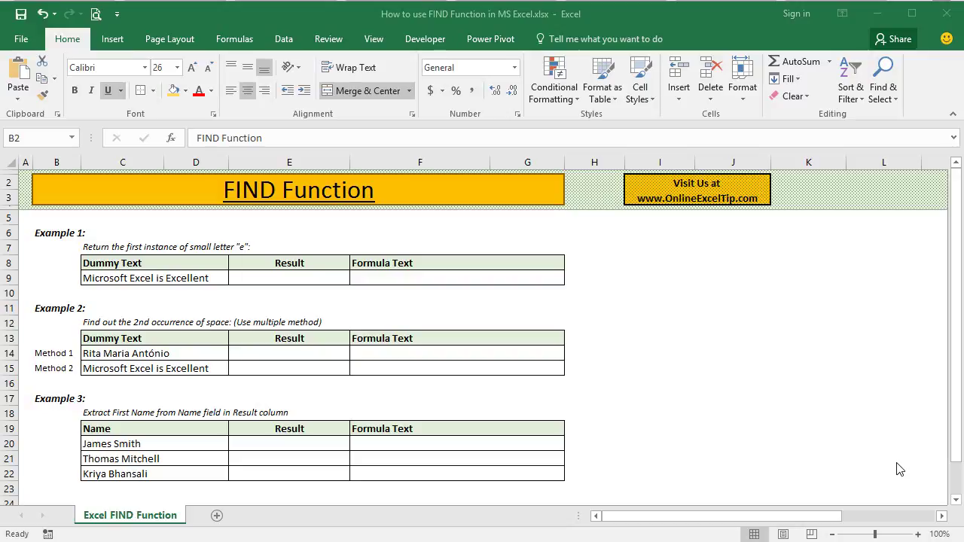
Enter =FIND("e",C9) in the Example 1 Result cell E9 to locate the first small "e"
left_click(317, 278)
type("=find")
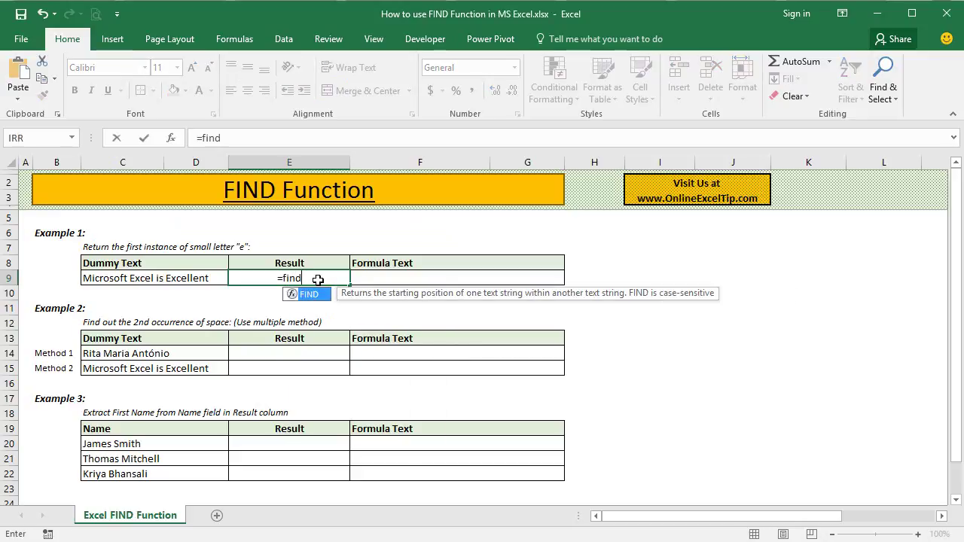
key("Tab")
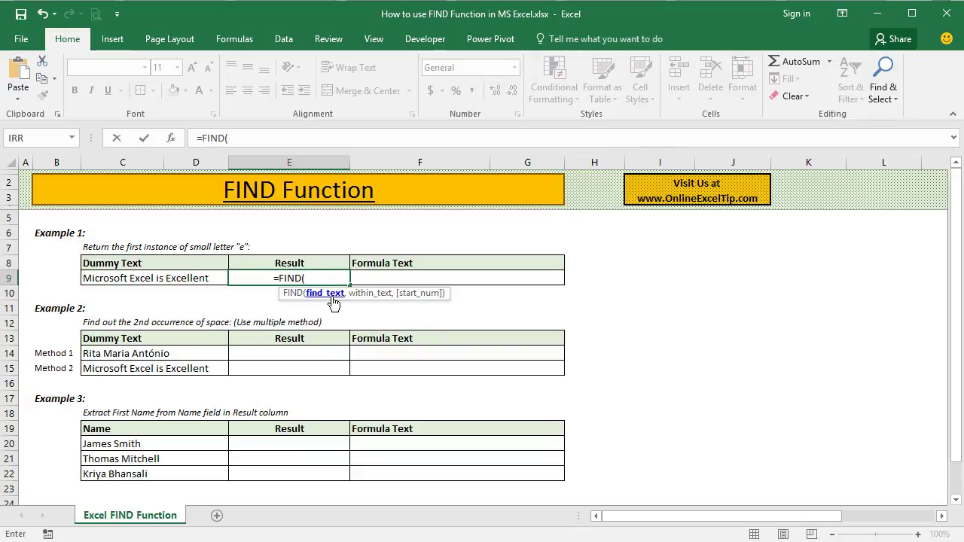
type("\"e\"")
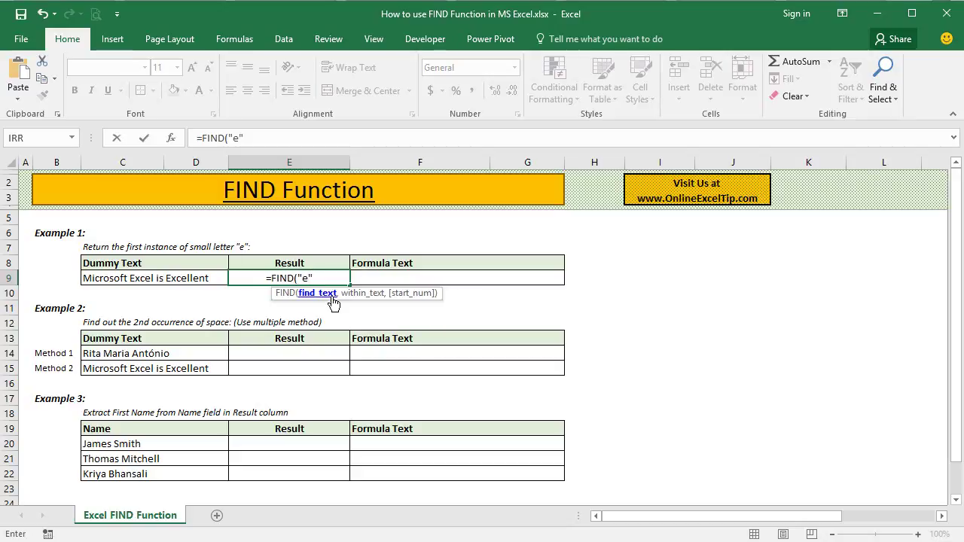
type(",")
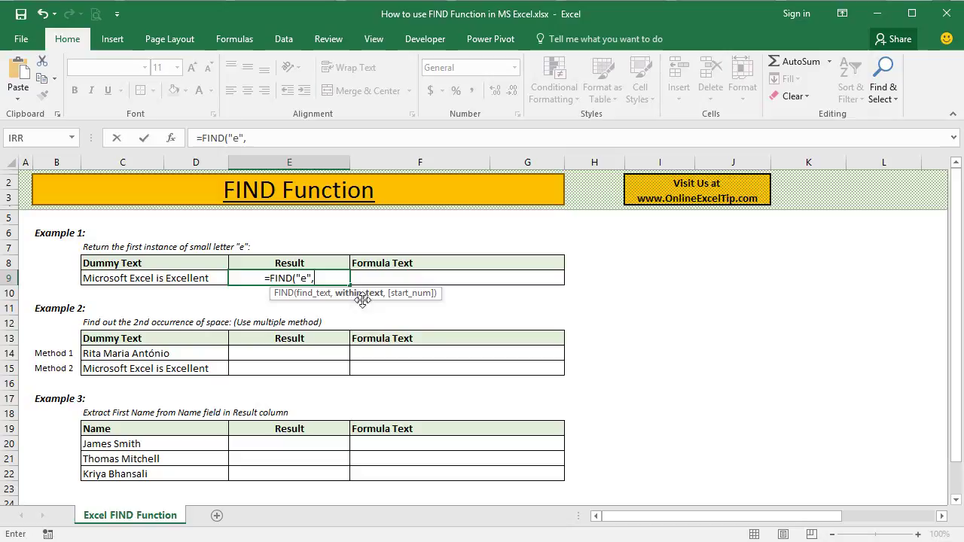
left_click(127, 278)
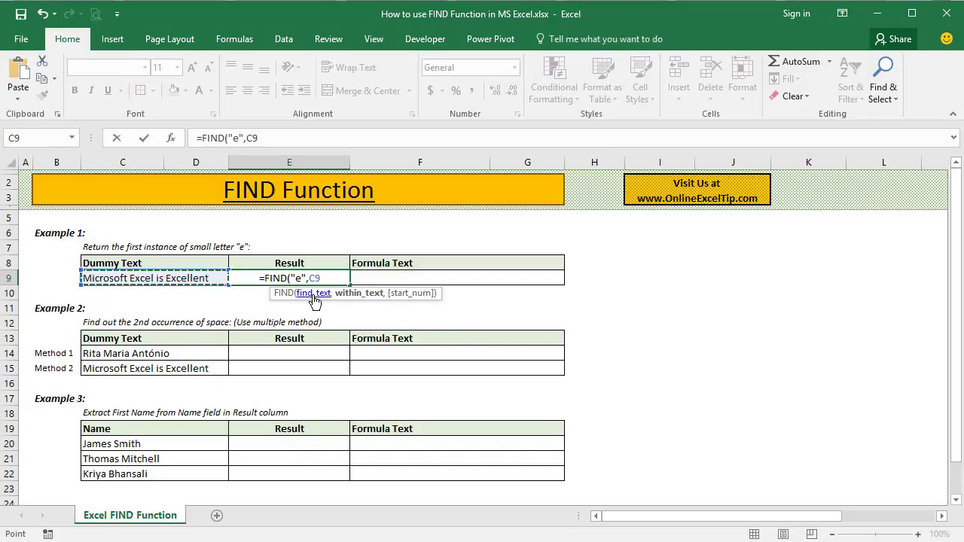
type(")")
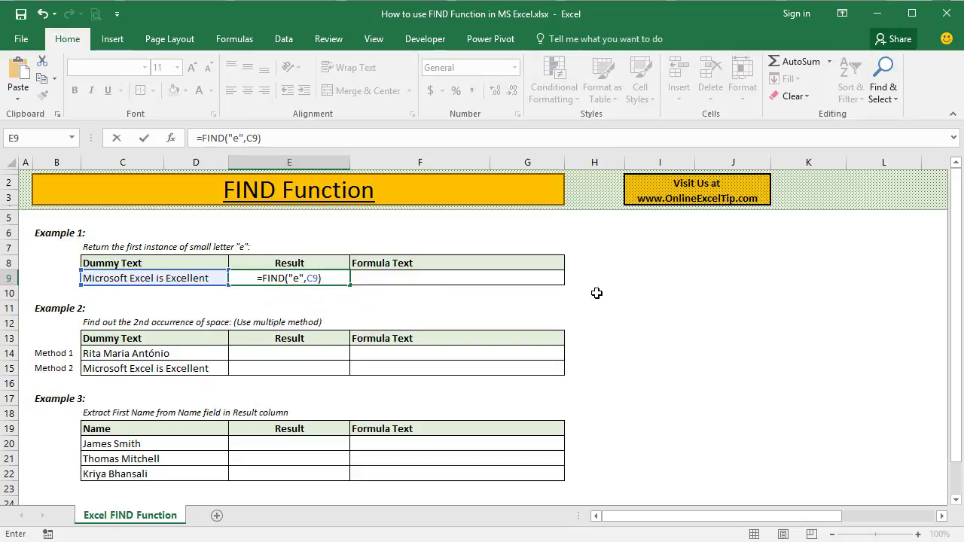
key("Return")
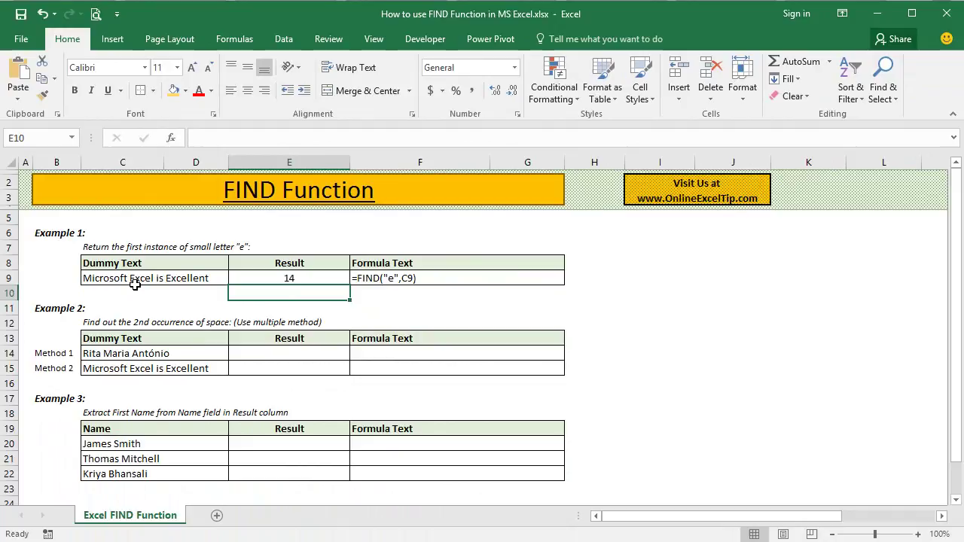
Enter =FIND(" ",C14) in the Method 1 Result cell E14 to locate the first space
left_click(313, 351)
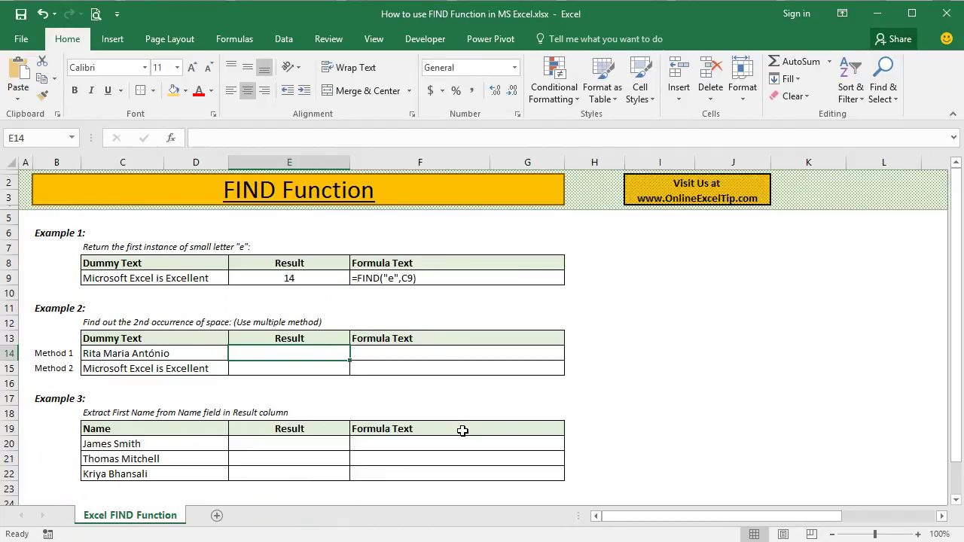
type("=find")
key("Tab")
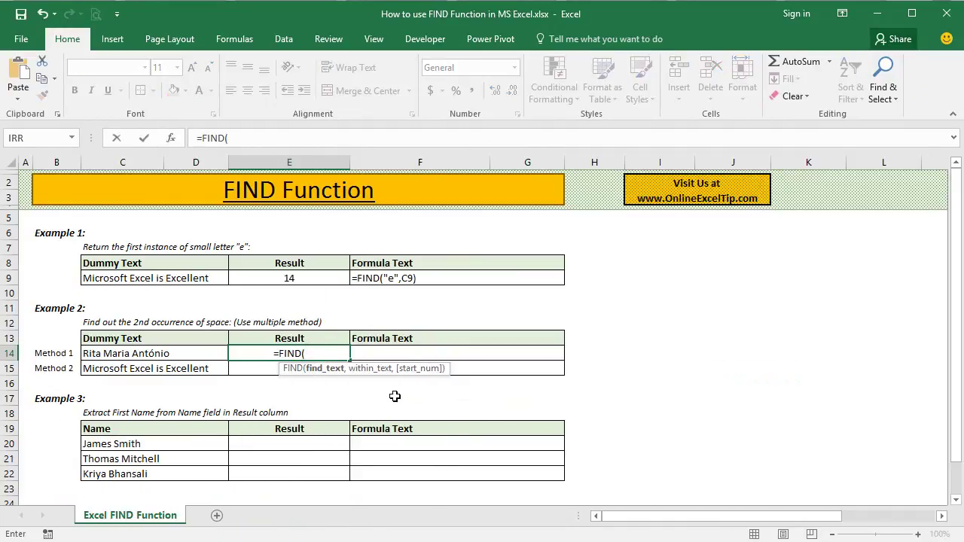
type("\" \",")
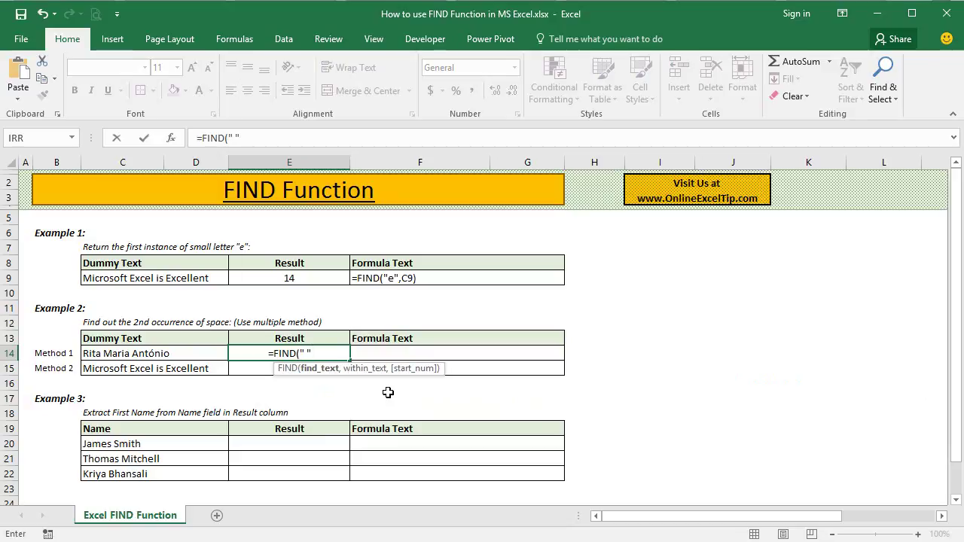
left_click(113, 353)
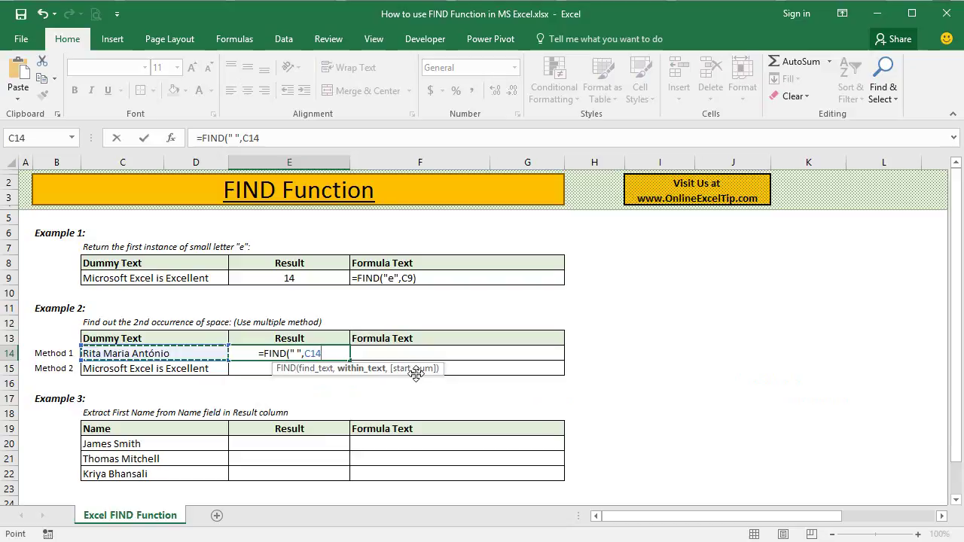
type(")")
key("Return")
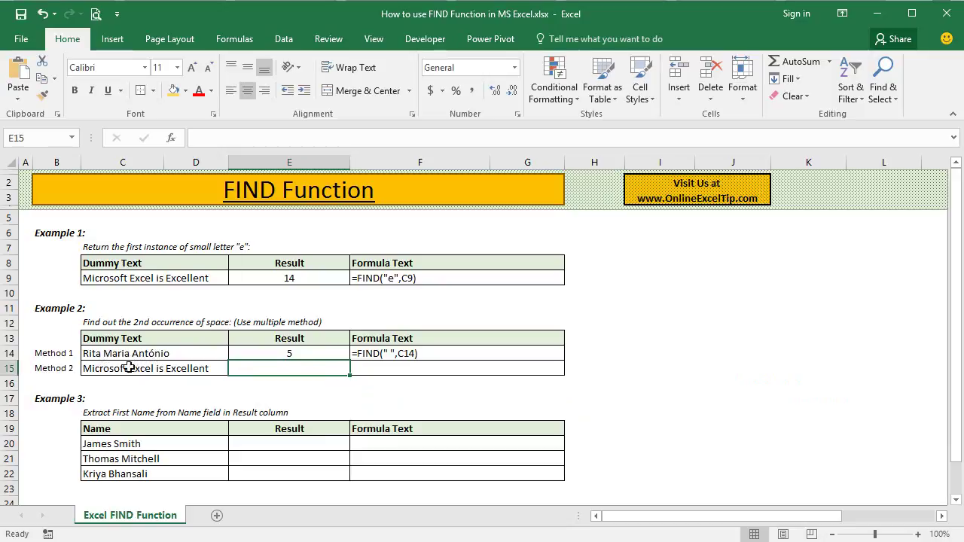
Add FIND(" ",C14)+1 as the start number of the E14 formula, making it =FIND(" ",C14,FIND(" ",C14)+1)
left_click(316, 356)
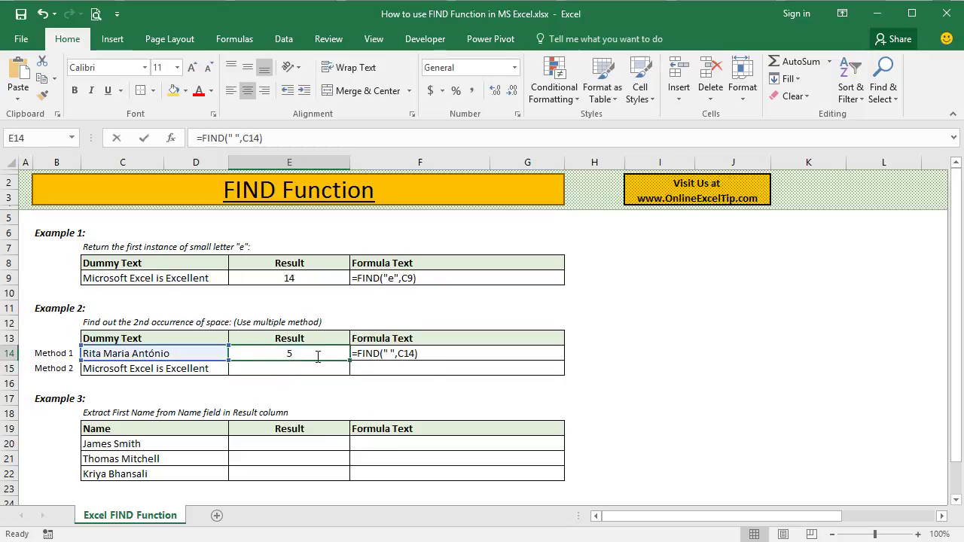
double_click(320, 357)
key("BackSpace")
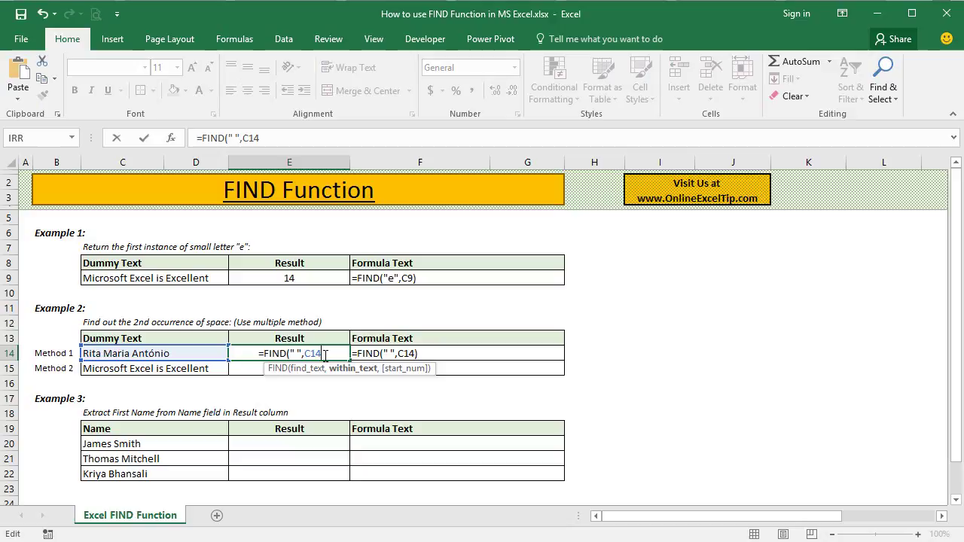
type(",")
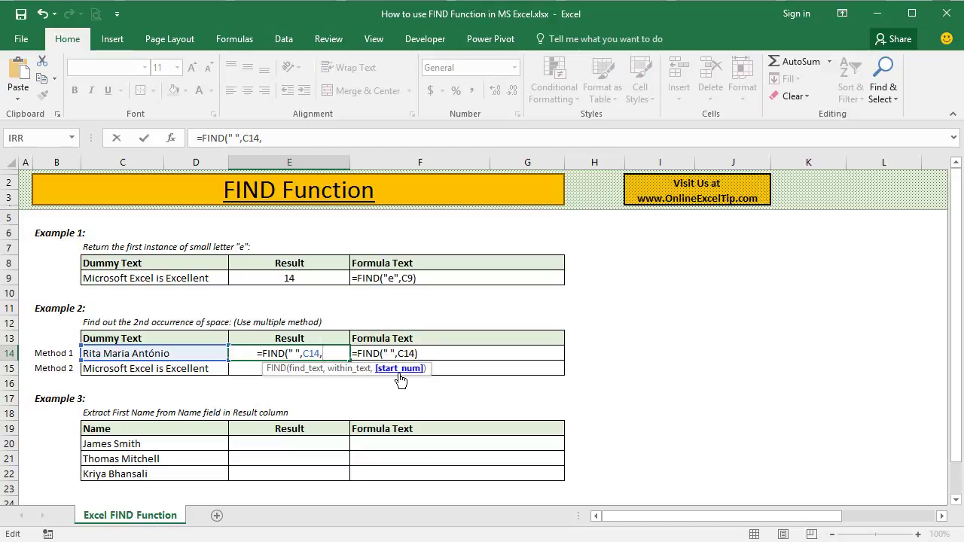
type("FIND(")
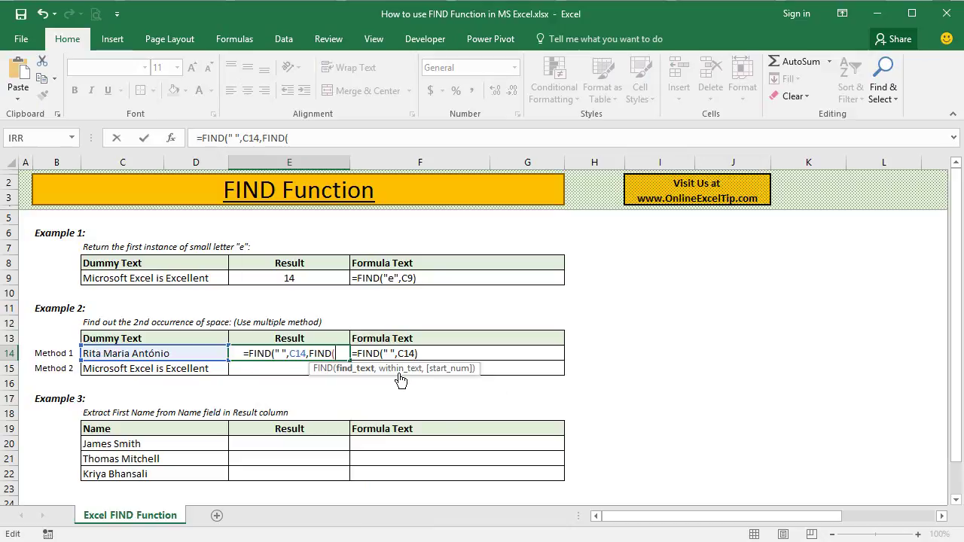
type("\" \",")
left_click(119, 353)
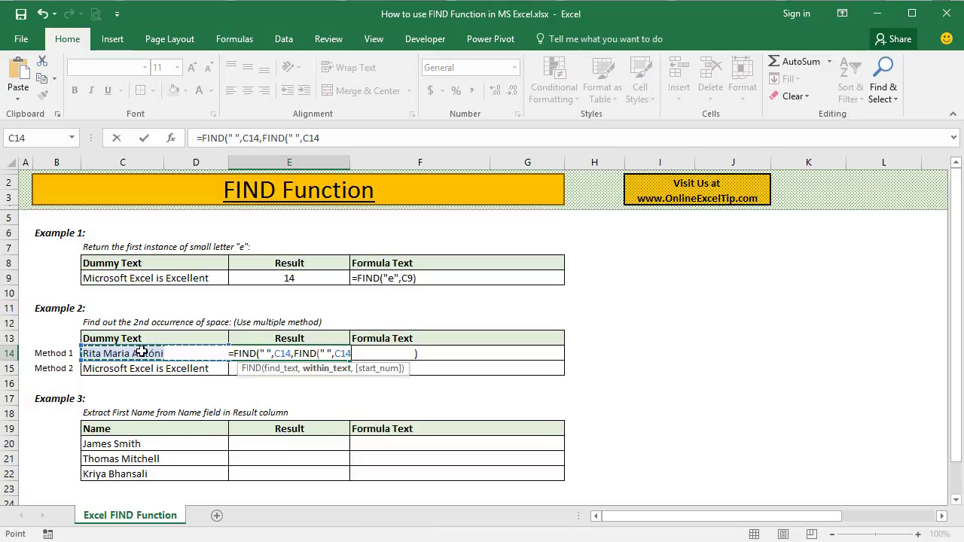
type(")")
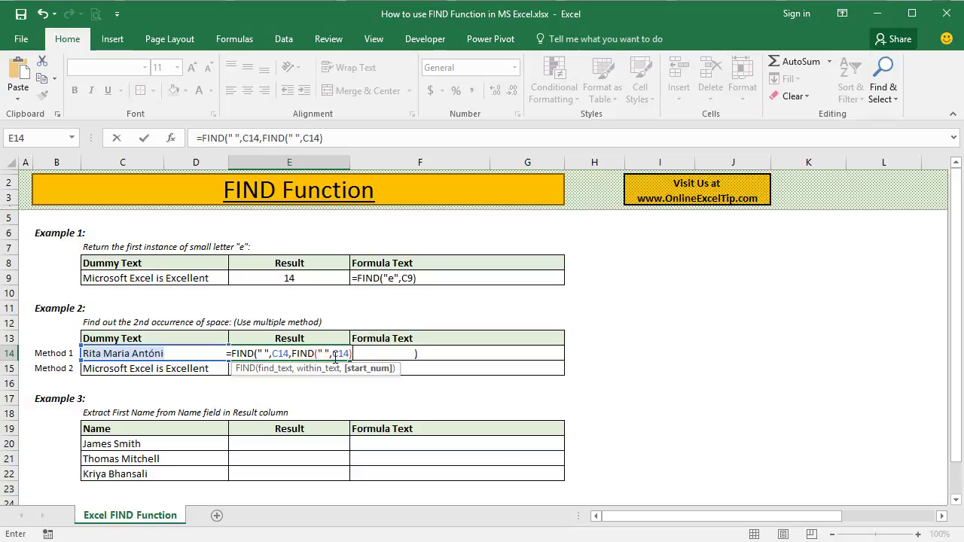
type("+1")
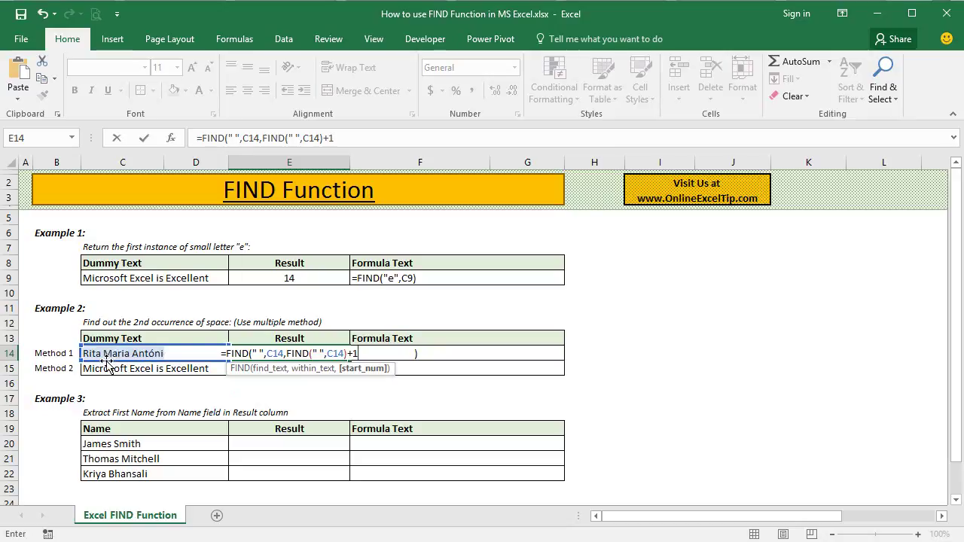
type(")")
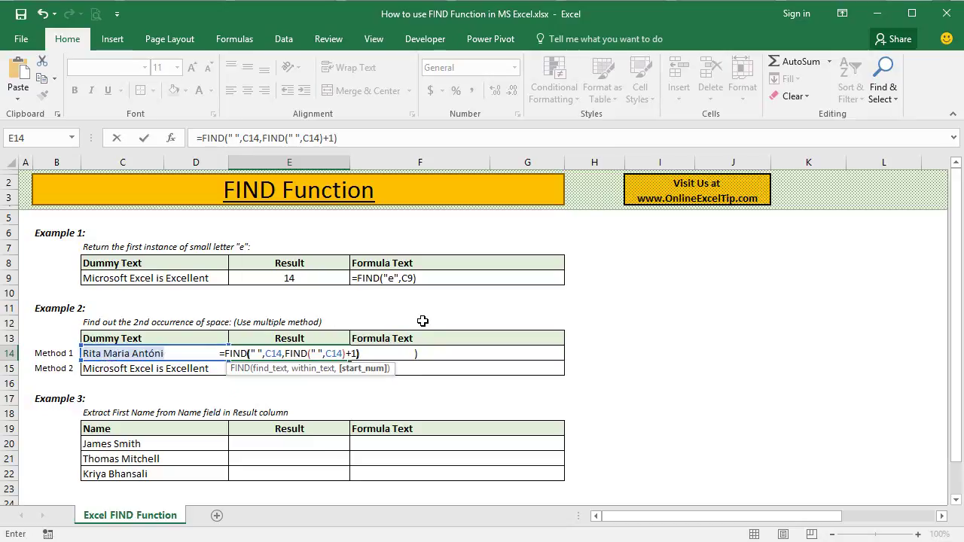
key("Return")
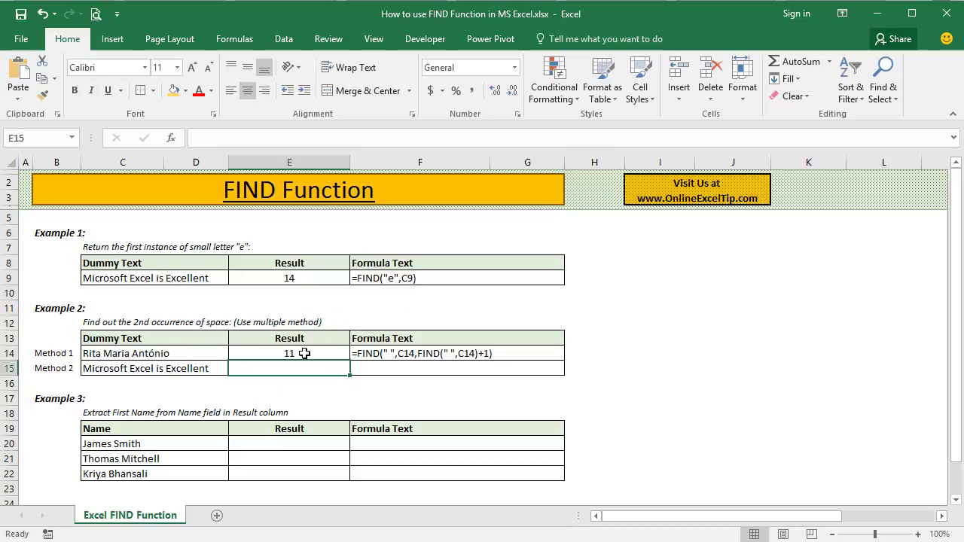
left_click(305, 353)
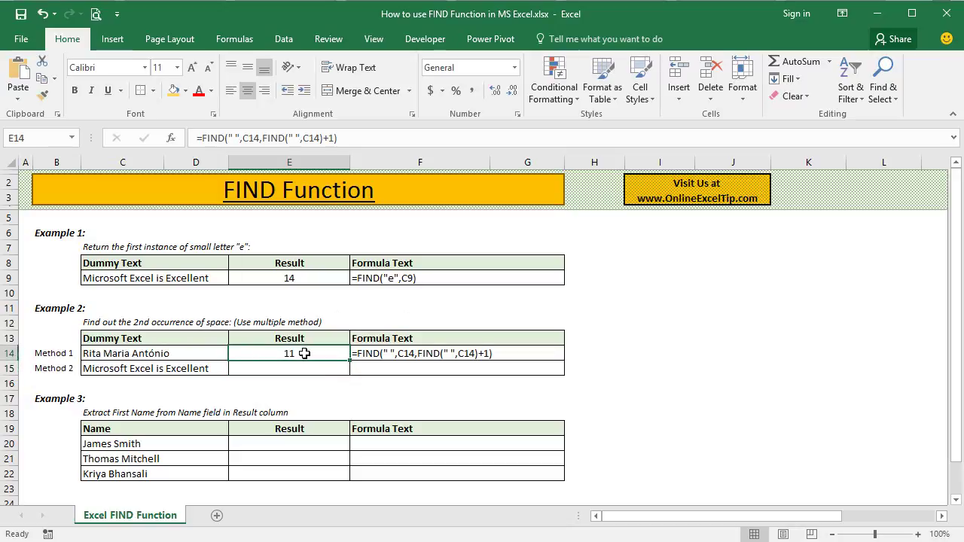
Enter =FIND("#",SUBSTITUTE(C15," ","#",2)) in the Method 2 Result cell E15 to locate the second space
left_click(315, 364)
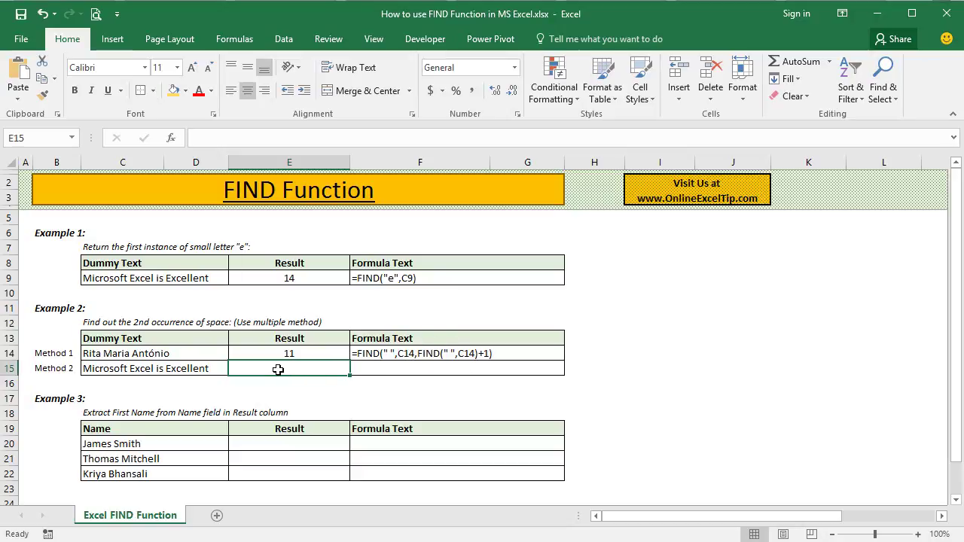
type("=FIND(")
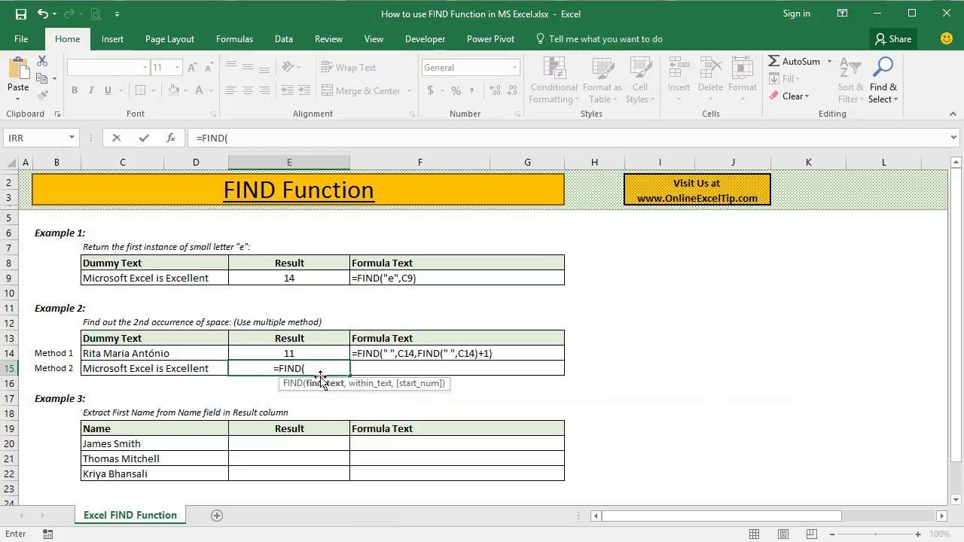
type("\"#\",")
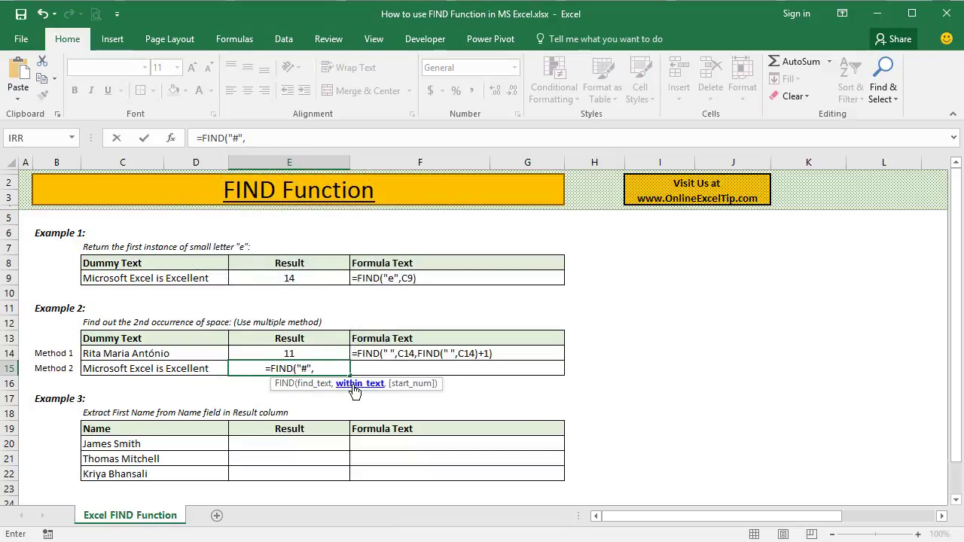
type("subs")
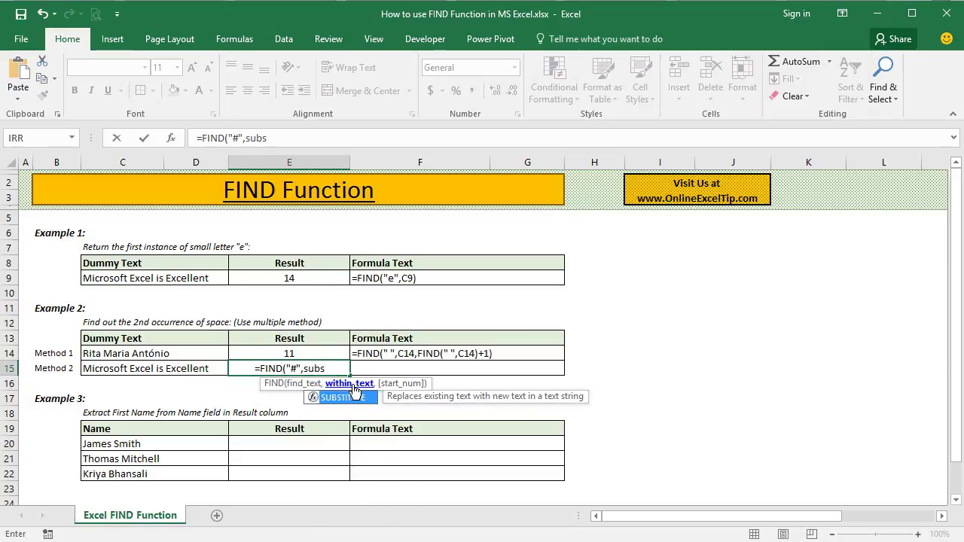
key("Tab")
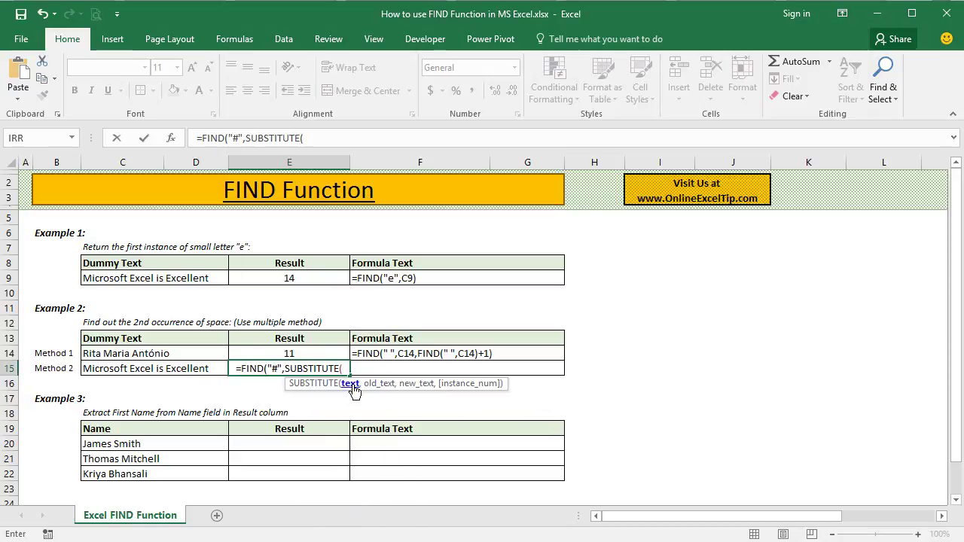
left_click(118, 371)
type(",\" \"")
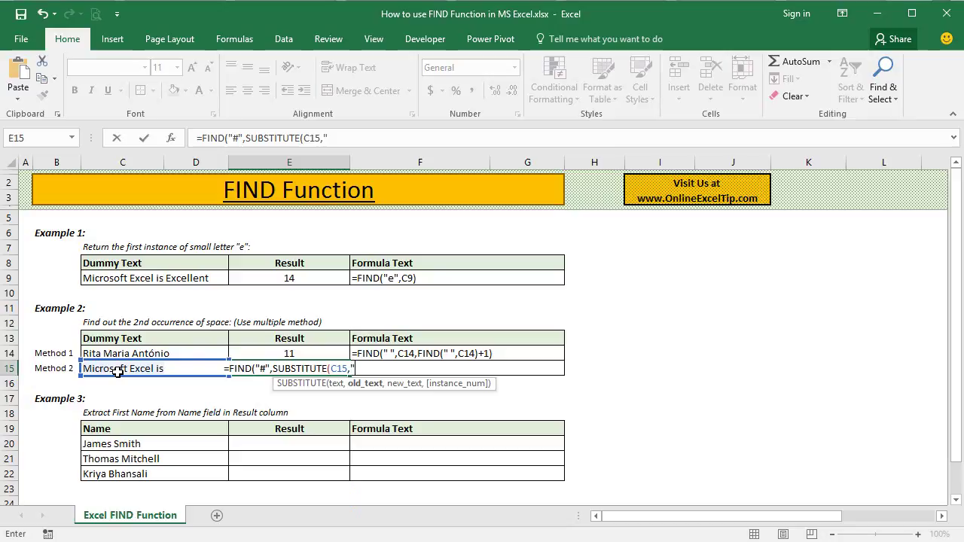
type(",\"#\",2")
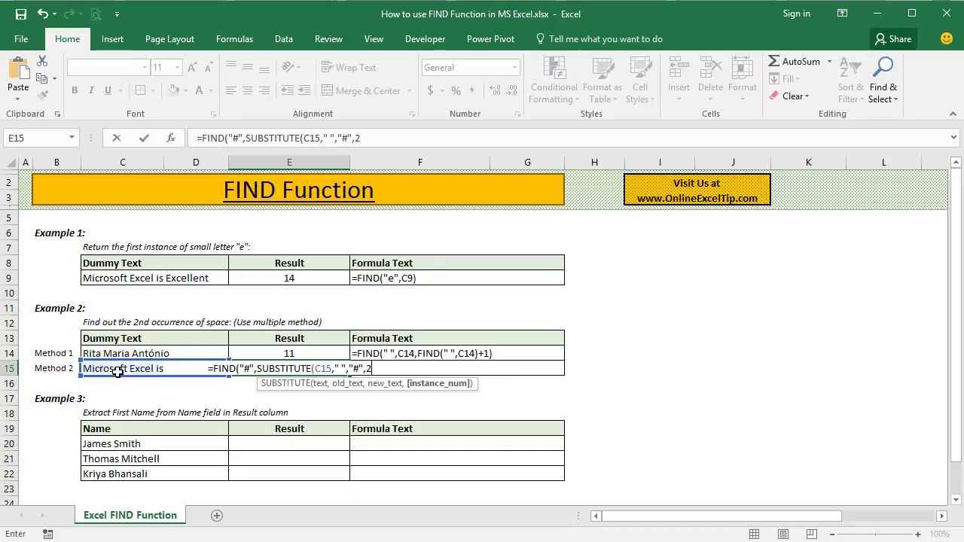
type(")")
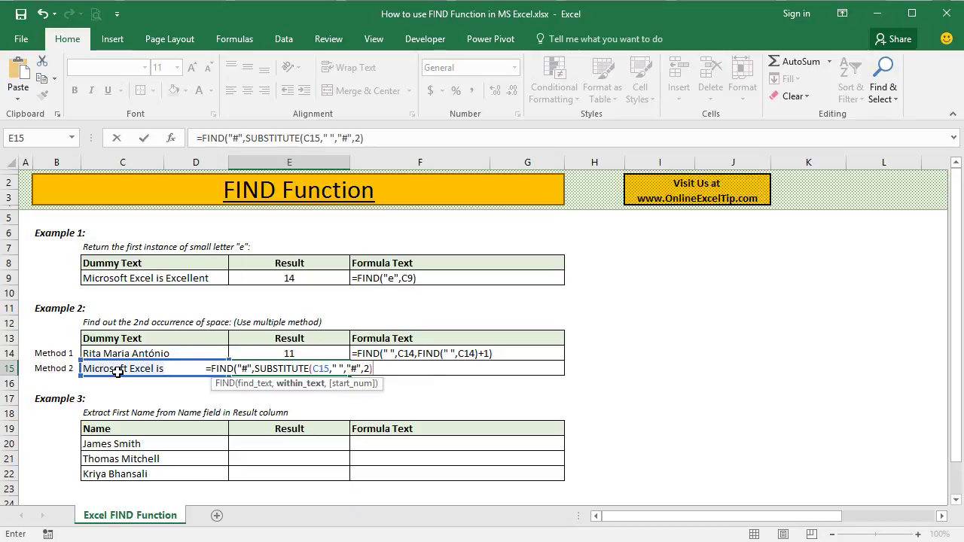
type(")")
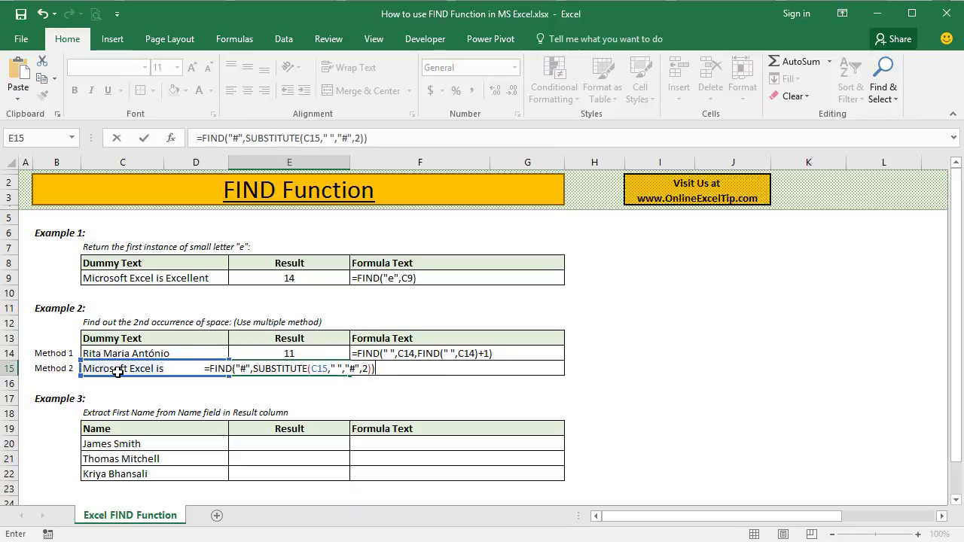
key("Return")
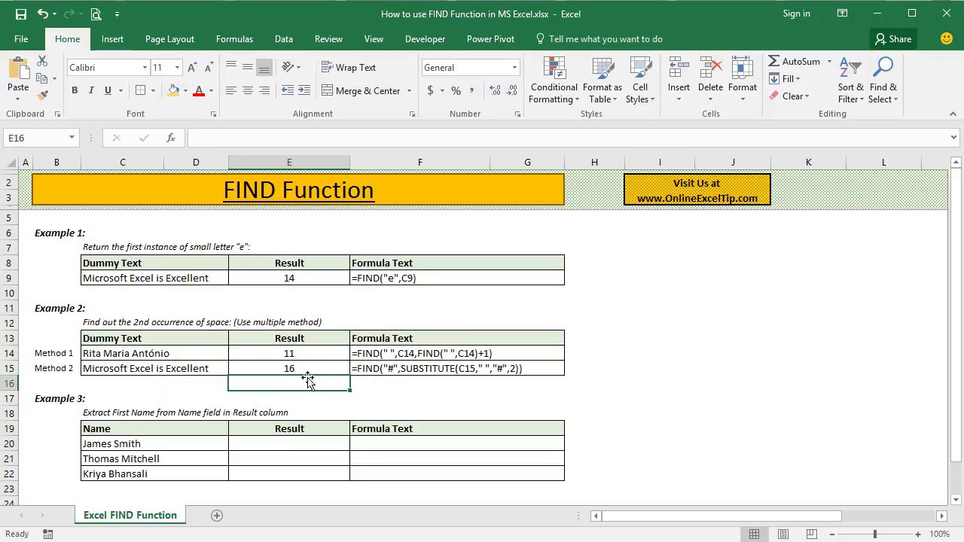
Change the SUBSTITUTE instance number in the E15 formula to 3, making it =FIND("#",SUBSTITUTE(C15," ","#",3))
left_click(330, 369)
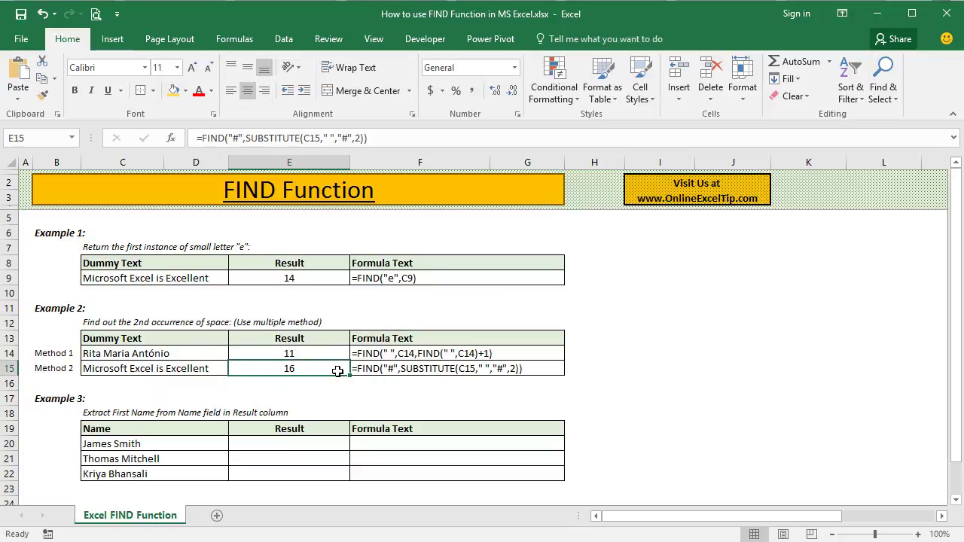
double_click(335, 370)
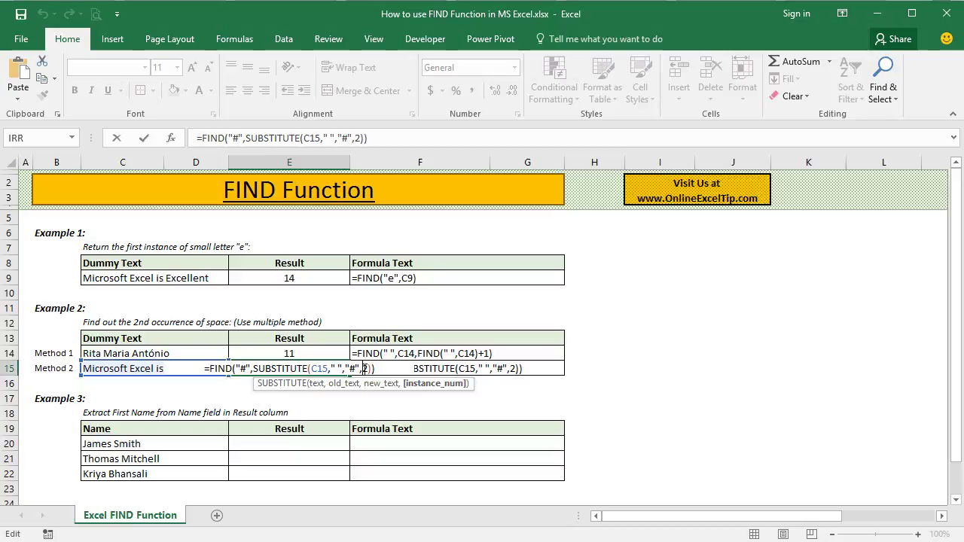
key("BackSpace")
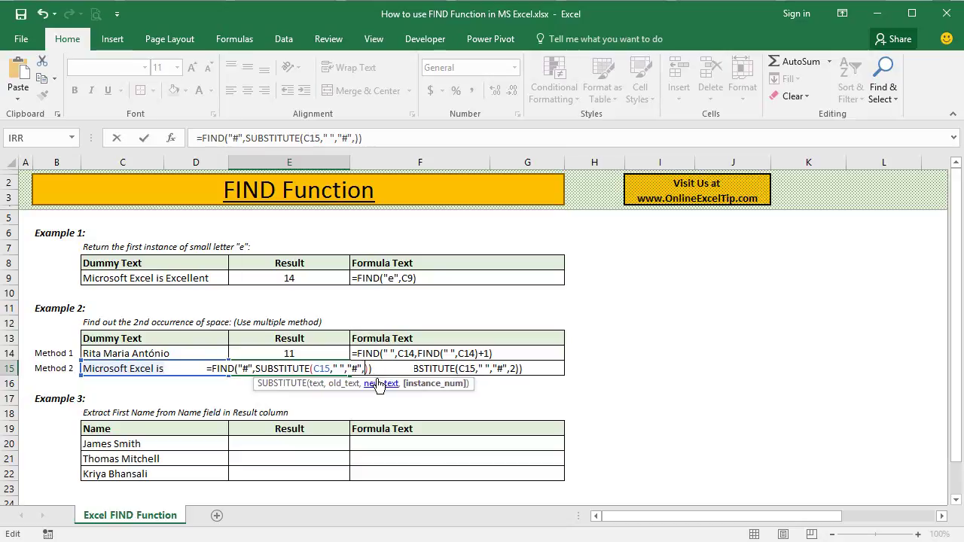
type("3")
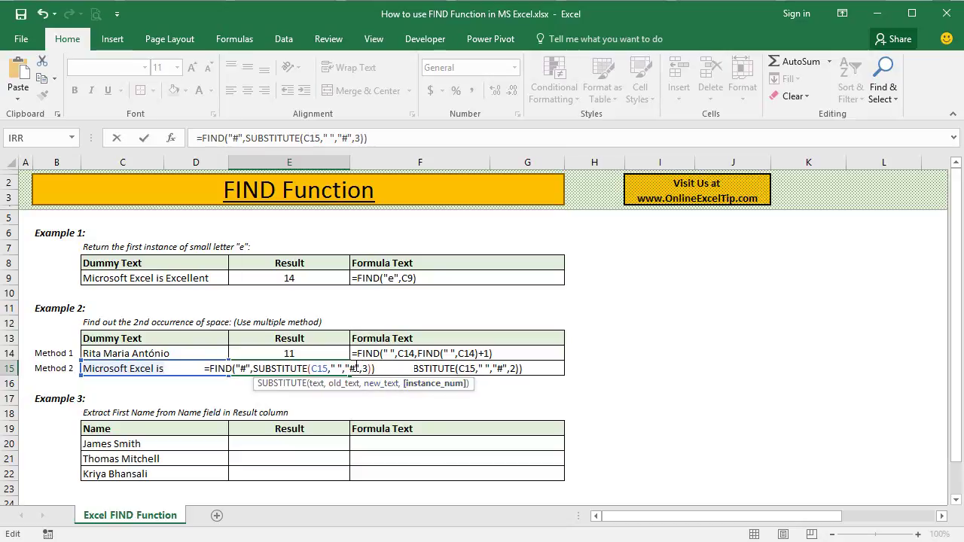
key("Return")
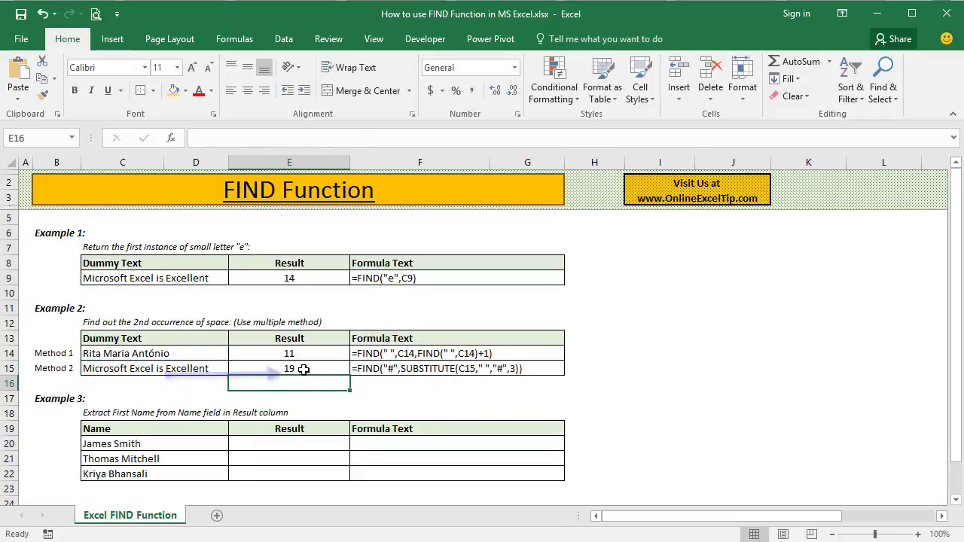
Enter =LEFT(C20,FIND(" ",C20)-1) in the first Example 3 Result cell E20 to extract the first name
left_click(302, 444)
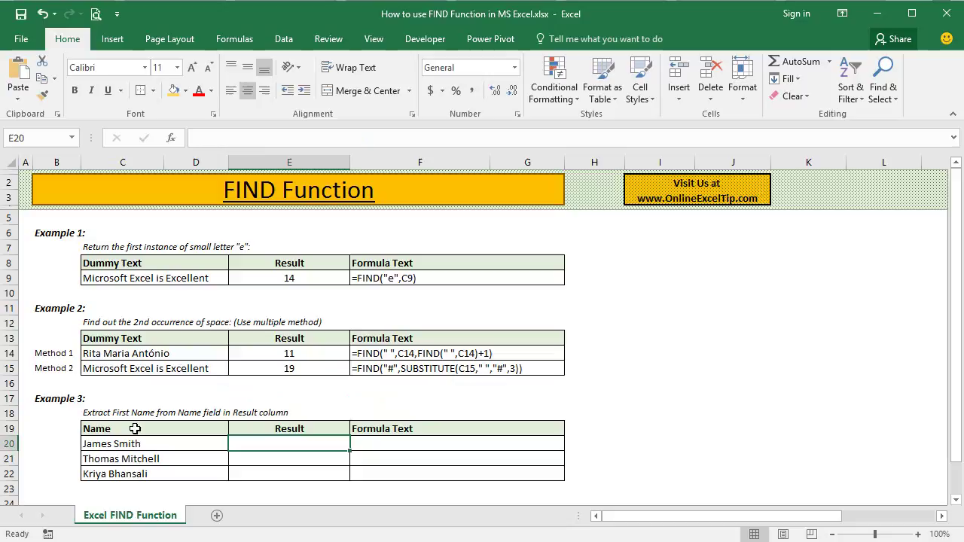
type("=lef")
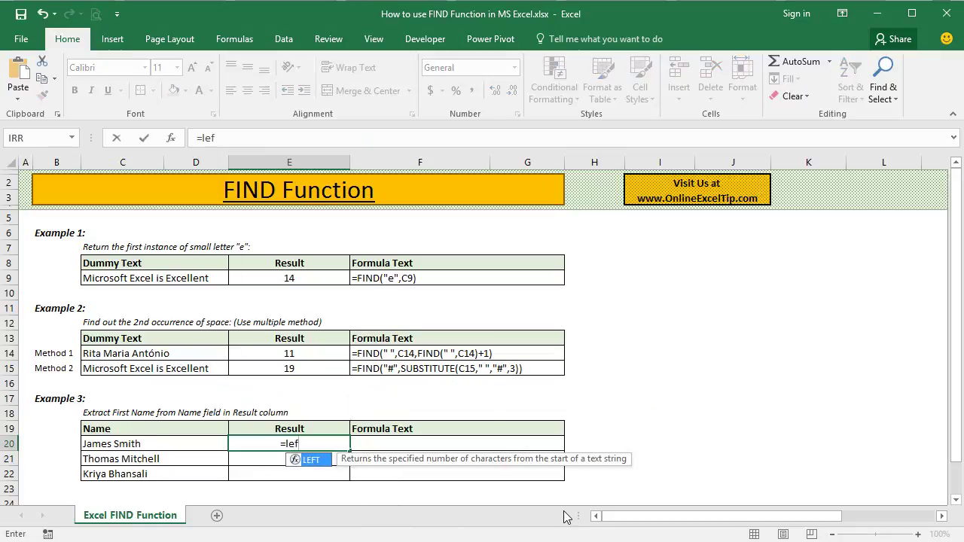
key("Tab")
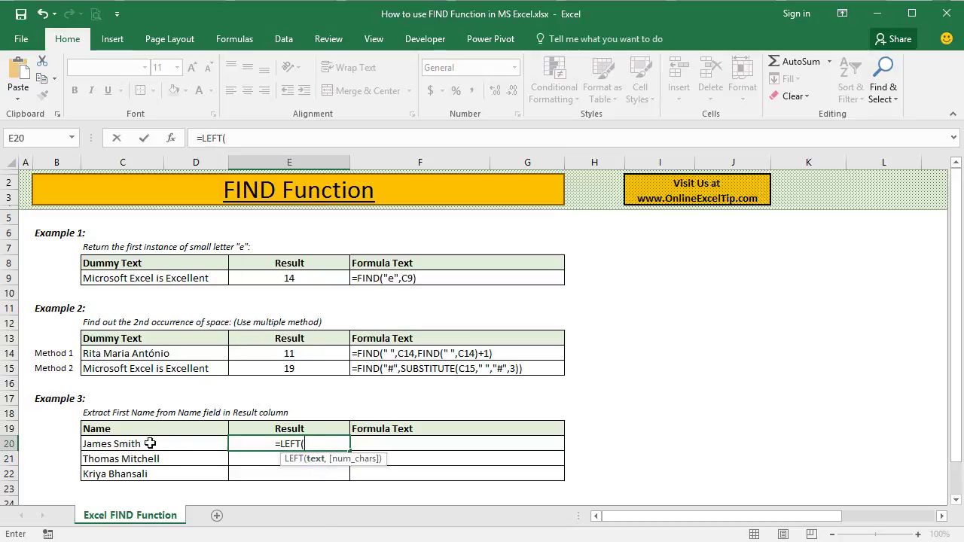
left_click(103, 444)
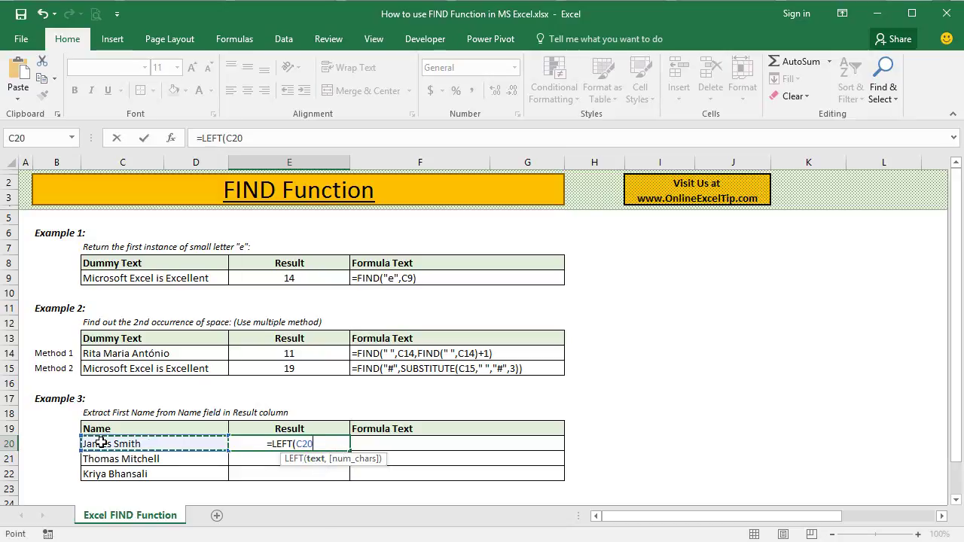
type(",")
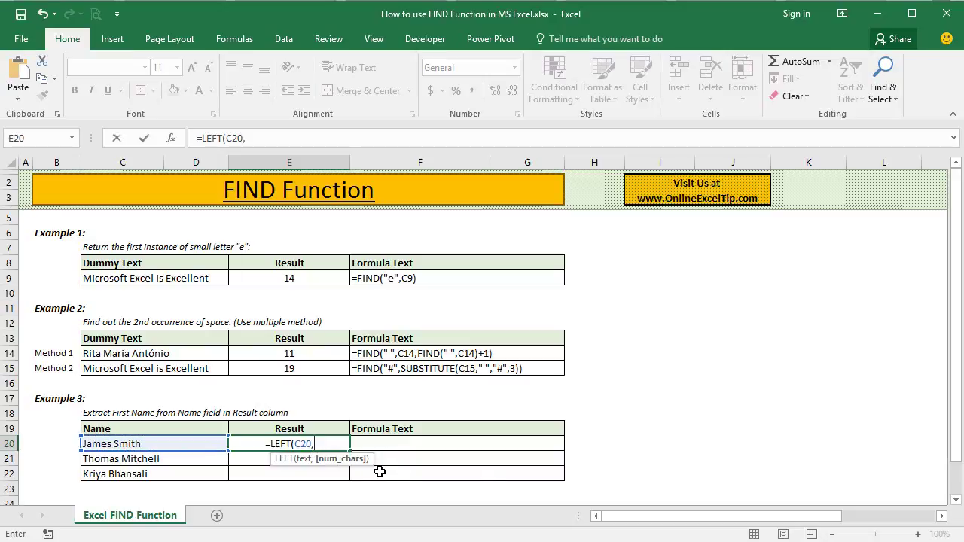
type("fin")
key("Tab")
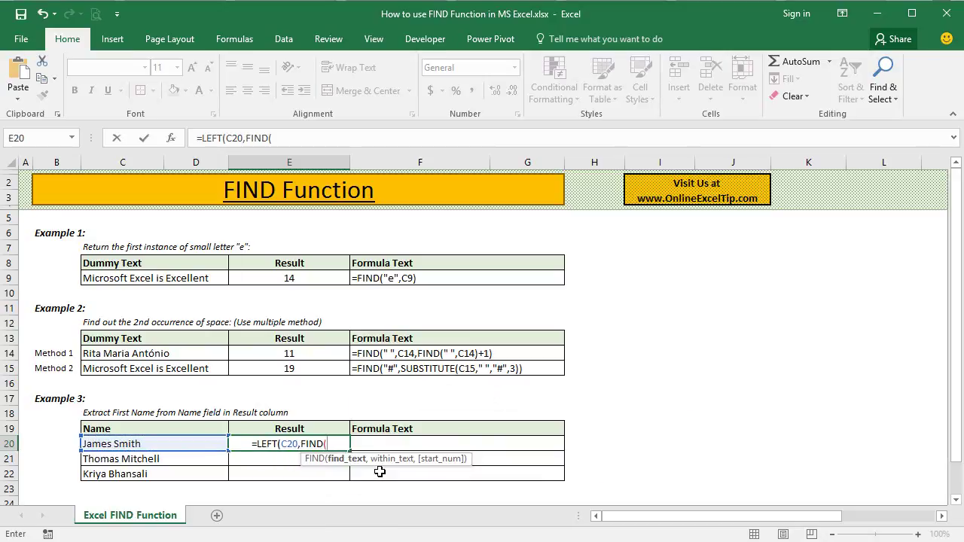
type("\" \",")
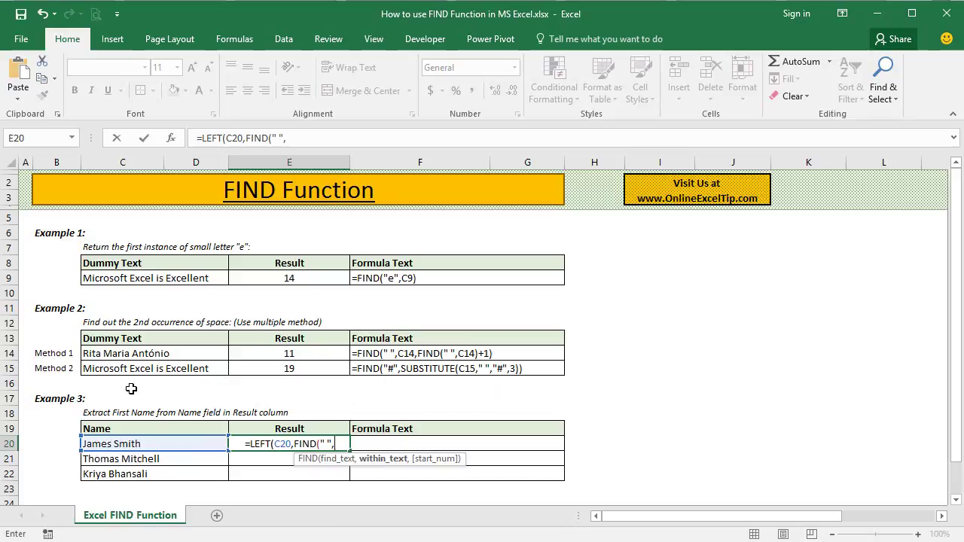
left_click(104, 444)
type(")")
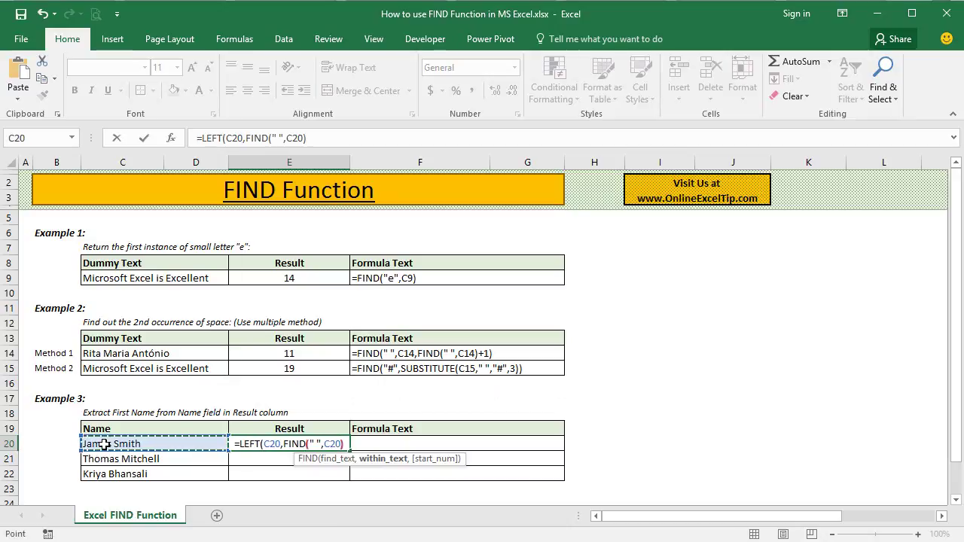
type("-1")
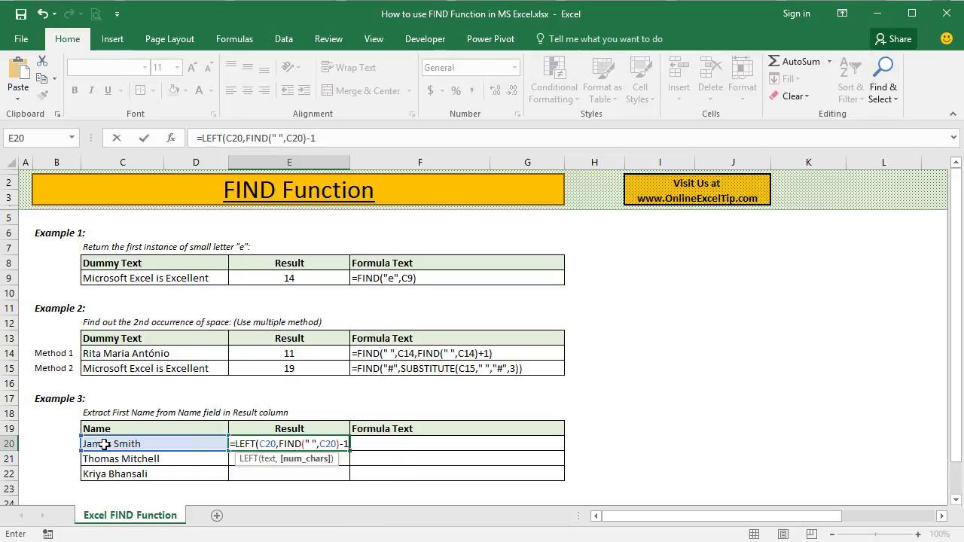
type(")")
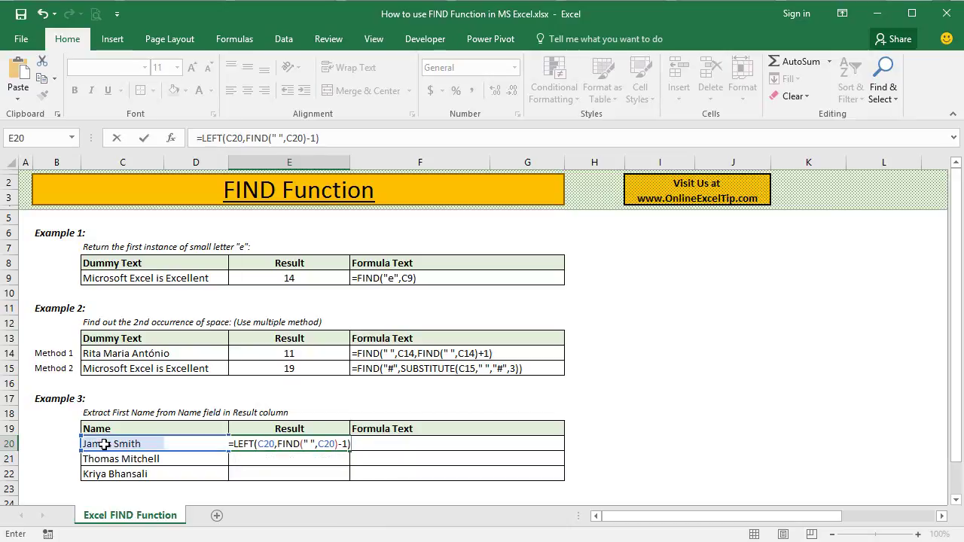
key("Return")
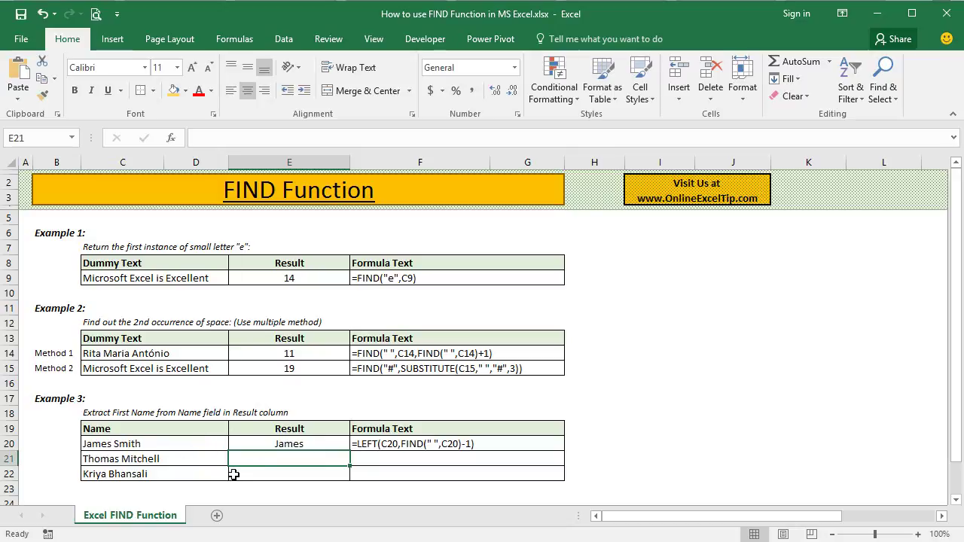
Fill the E20 first-name formula down through E22 and deselect the range
left_click(343, 445)
left_click_drag(350, 451, 347, 481)
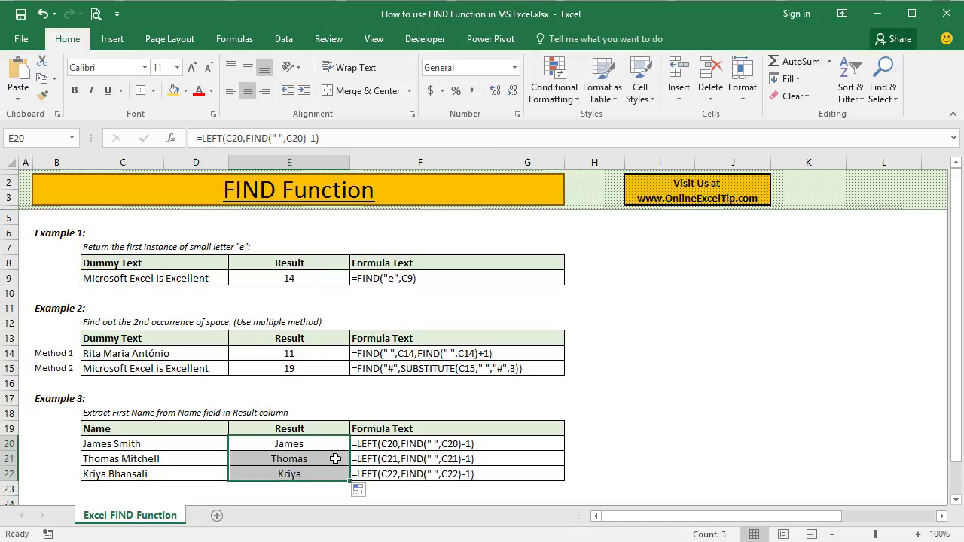
left_click(513, 412)
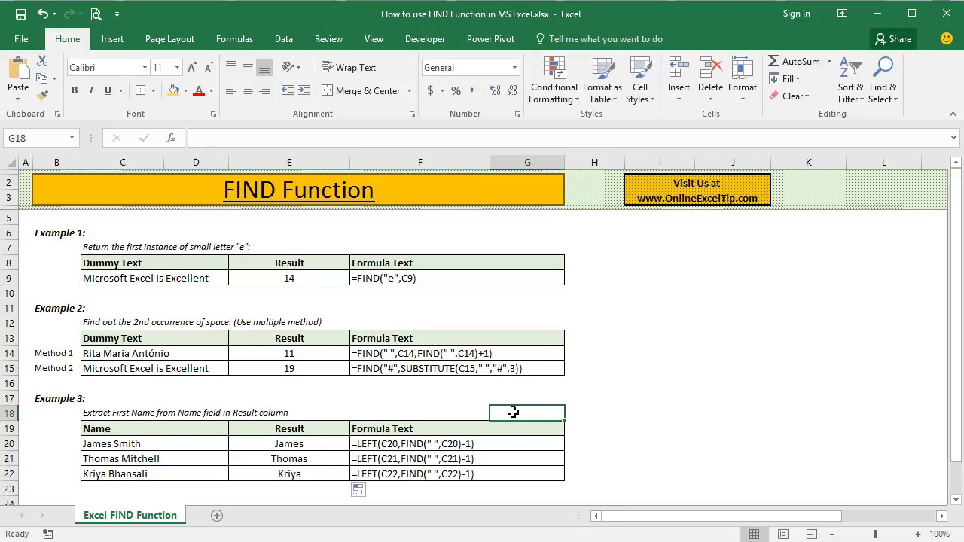